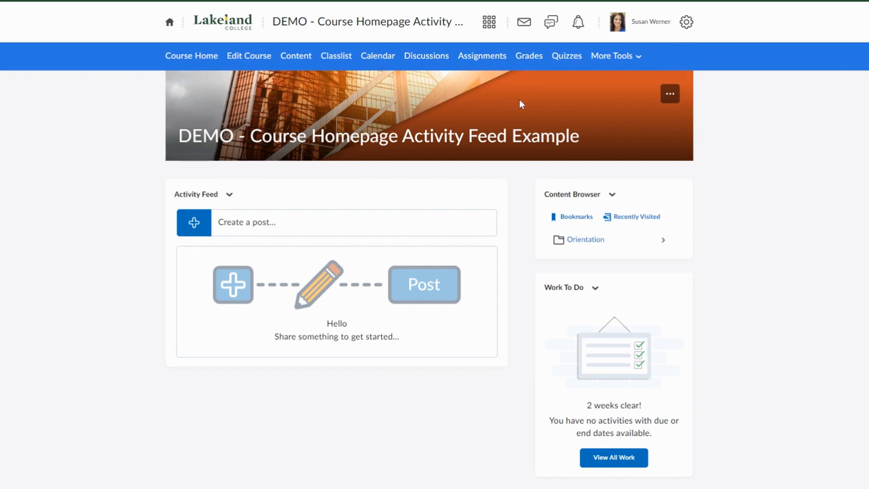
Step: Create a new rubric in the course's Rubrics tool and name it Research Assignment
{"action": "left_click", "coordinate": [608, 59]}
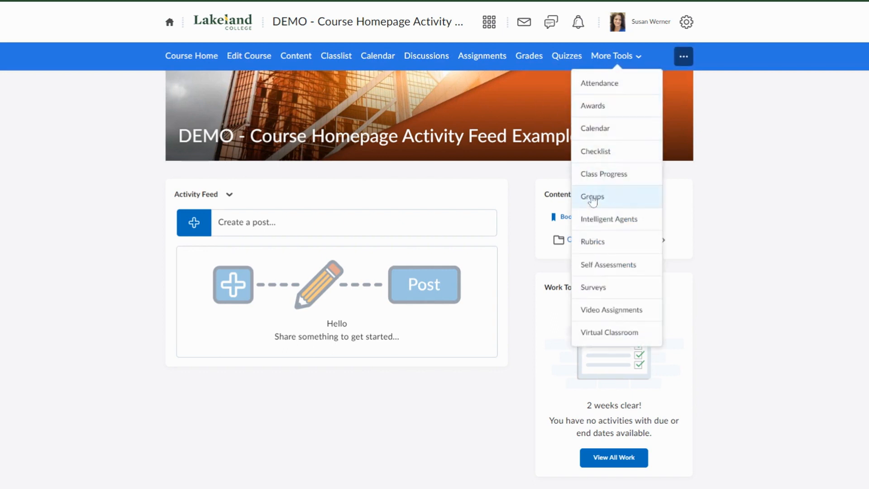
{"action": "left_click", "coordinate": [604, 245]}
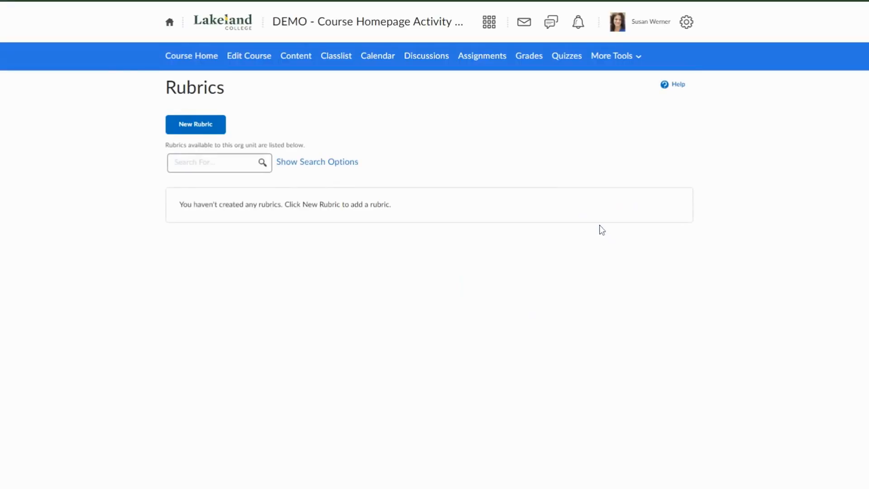
{"action": "left_click", "coordinate": [188, 129]}
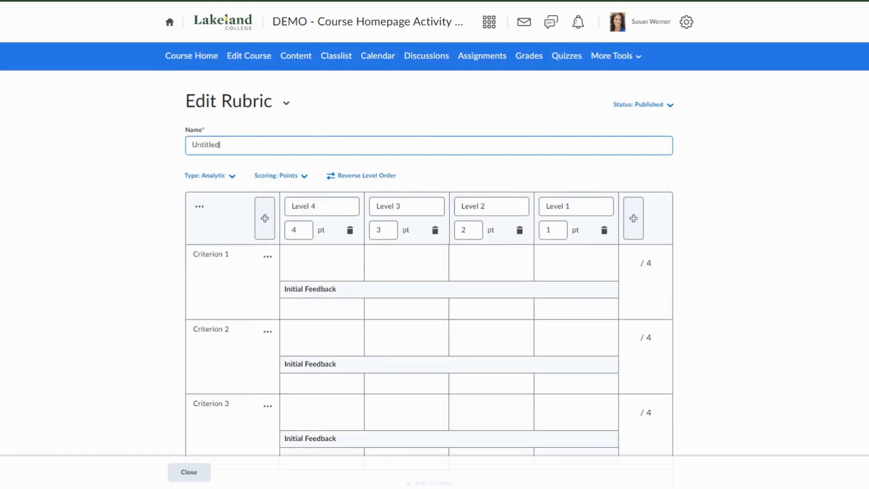
{"action": "left_click_drag", "start_coordinate": [220, 144], "coordinate": [170, 153]}
{"action": "type", "text": "Research Assignment"}
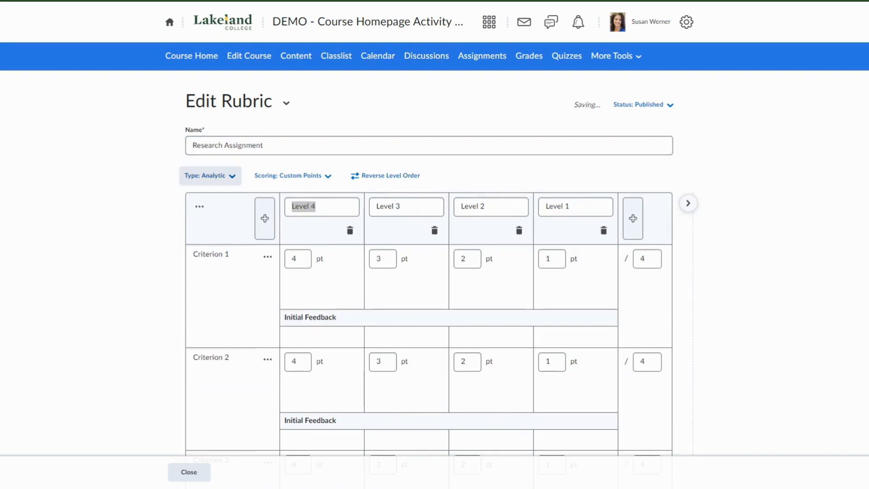
Step: Set the rubric type to Analytic and the scoring method to Custom Points
{"action": "left_click", "coordinate": [231, 176]}
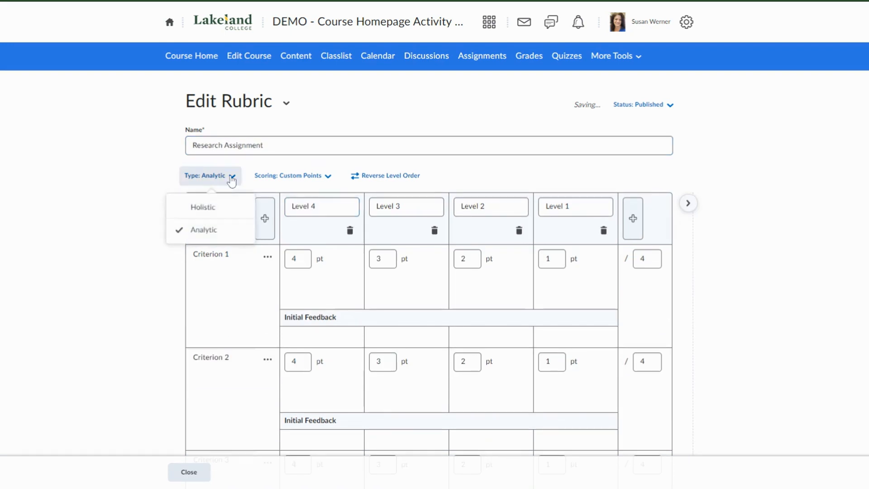
{"action": "left_click", "coordinate": [214, 240]}
{"action": "left_click", "coordinate": [309, 183]}
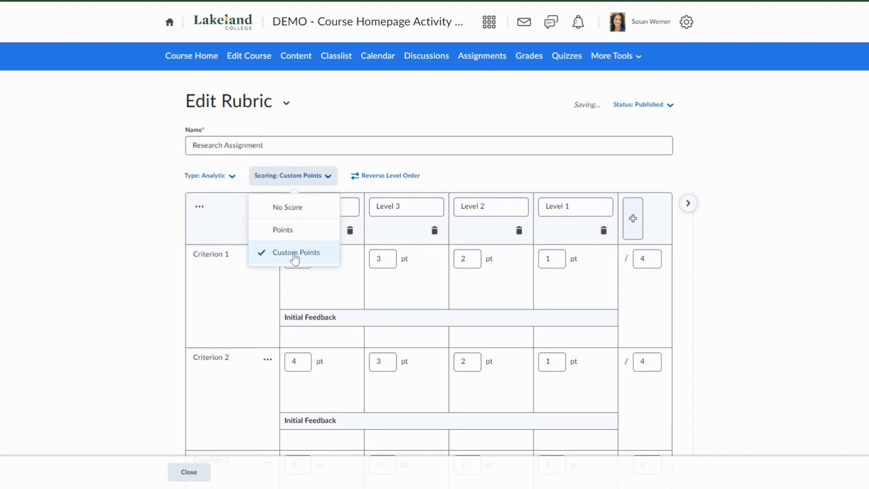
{"action": "left_click", "coordinate": [114, 262]}
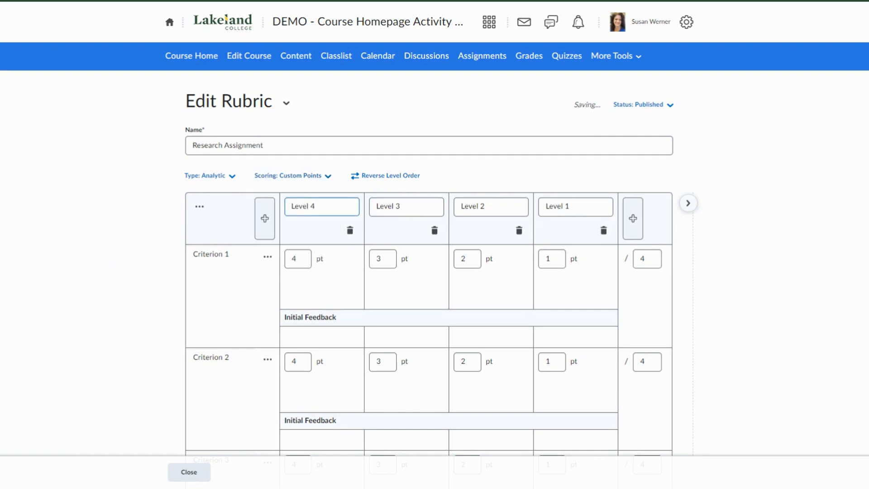
Step: Reverse the order of the rubric's levels, and reverse it again to restore the highest level first
{"action": "left_click", "coordinate": [374, 181]}
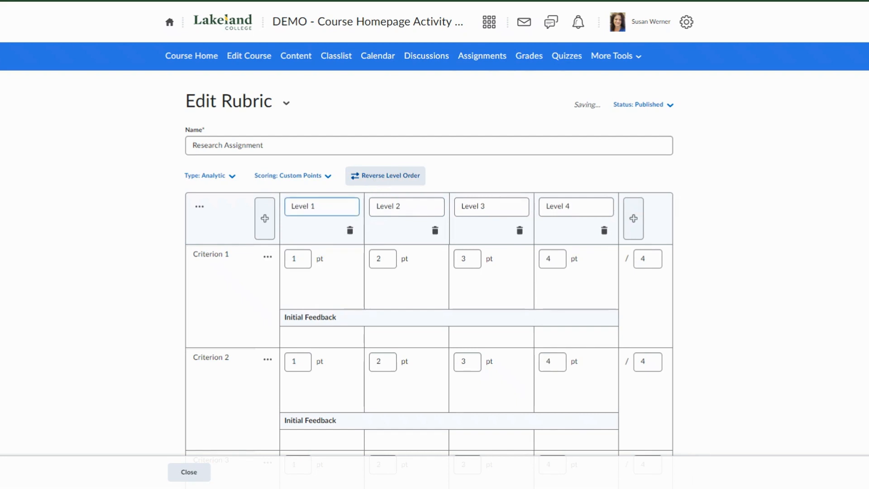
{"action": "left_click_drag", "start_coordinate": [317, 207], "coordinate": [289, 208]}
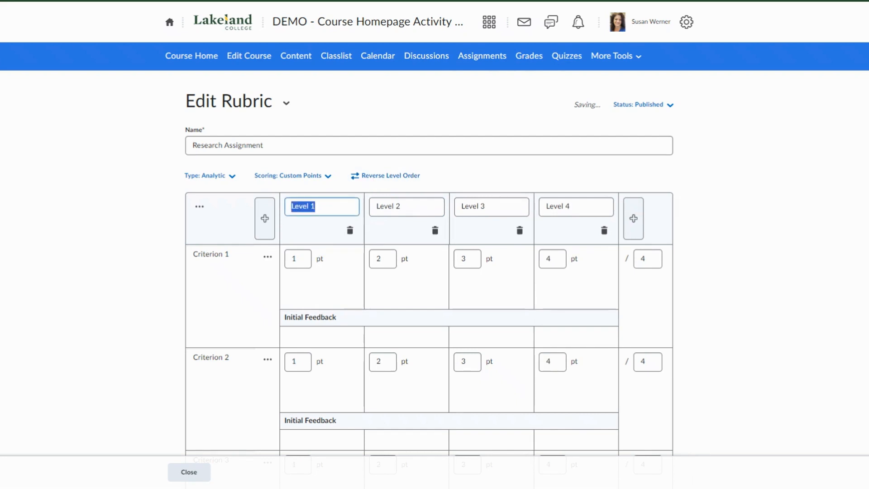
{"action": "left_click", "coordinate": [392, 177]}
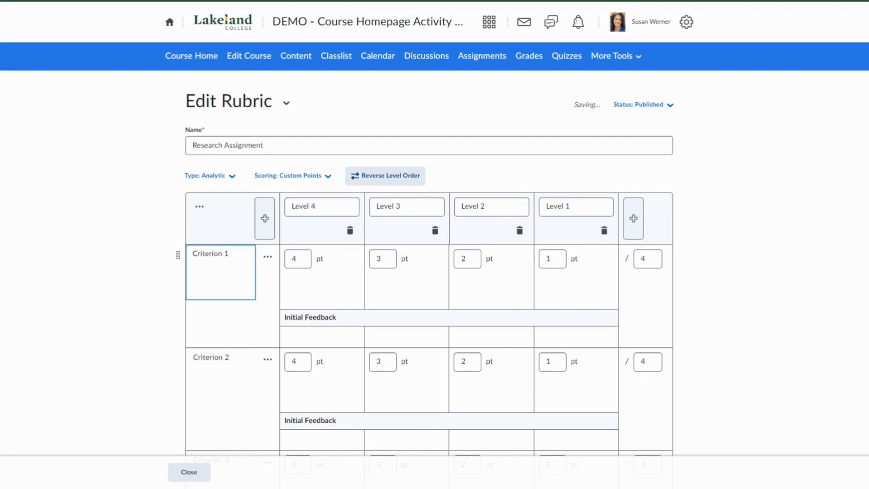
Step: Name the criteria Purpose, Content and Citations, and fill in the level descriptions for Purpose and Content
{"action": "triple_click", "coordinate": [208, 254]}
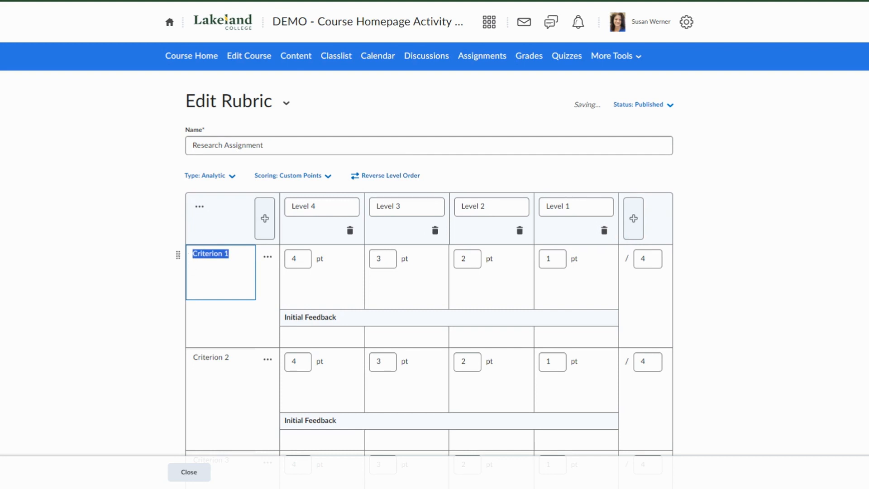
{"action": "left_click", "coordinate": [300, 287]}
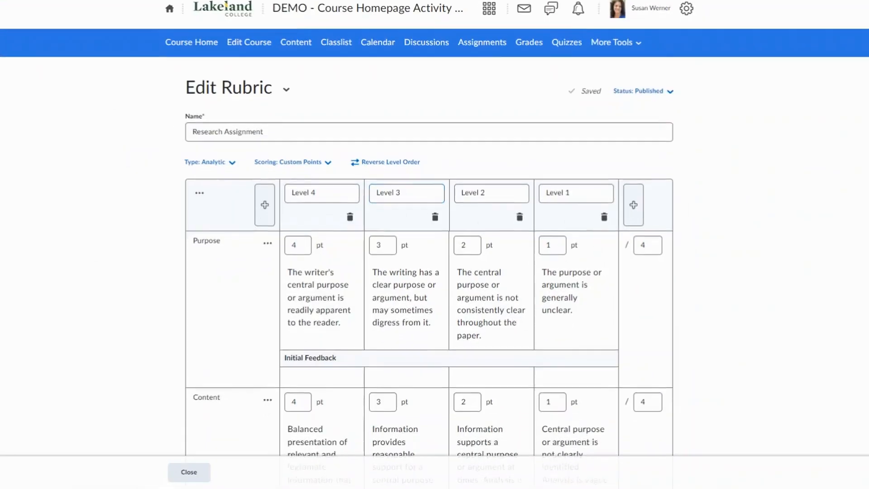
Step: Delete the Citations criterion row from the rubric
{"action": "scroll", "coordinate": [353, 178], "scroll_direction": "down", "scroll_amount": 2}
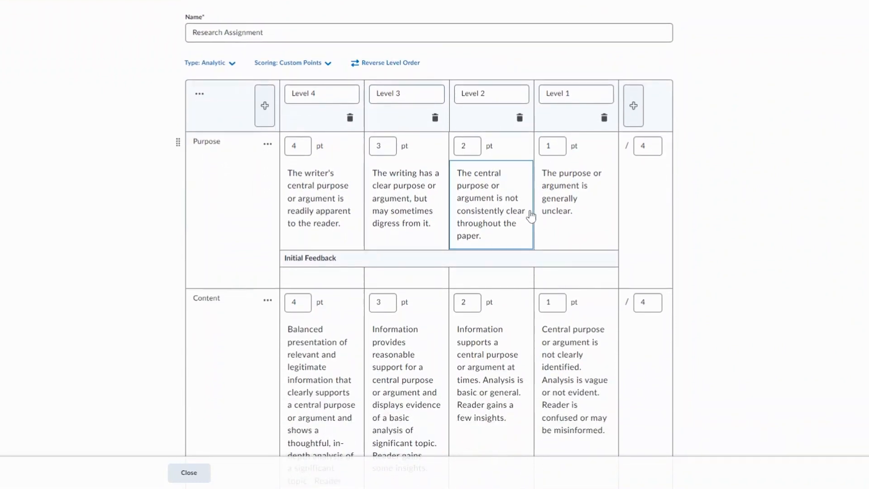
{"action": "scroll", "coordinate": [531, 217], "scroll_direction": "down", "scroll_amount": 6}
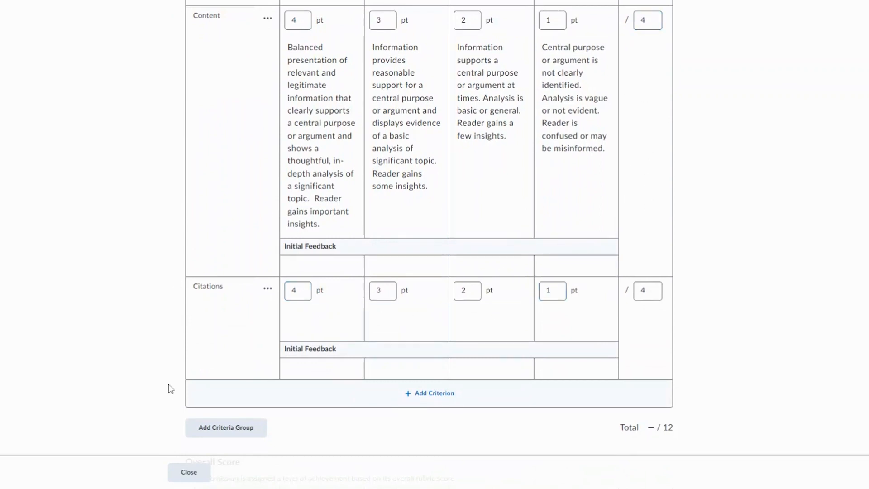
{"action": "left_click", "coordinate": [267, 290]}
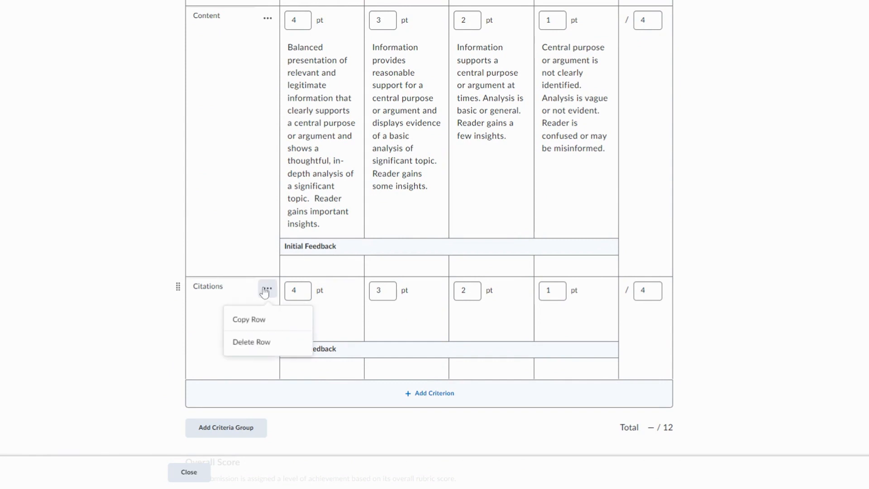
{"action": "left_click", "coordinate": [252, 342]}
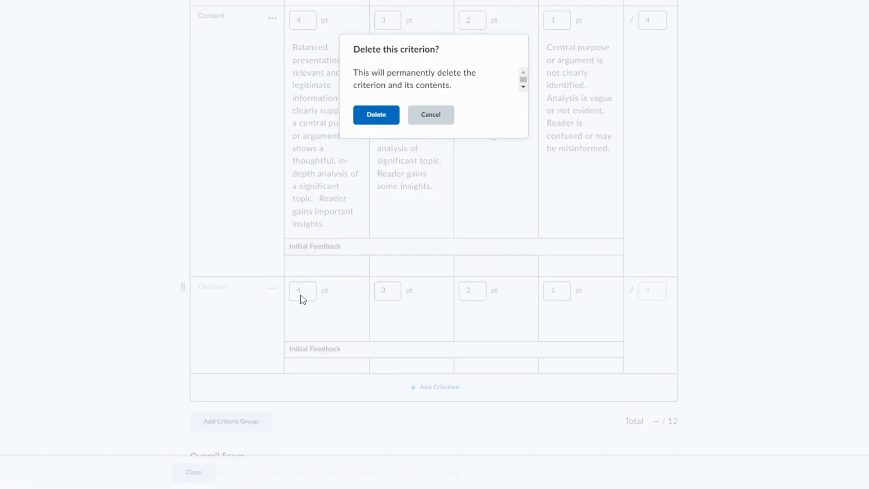
{"action": "left_click", "coordinate": [376, 113]}
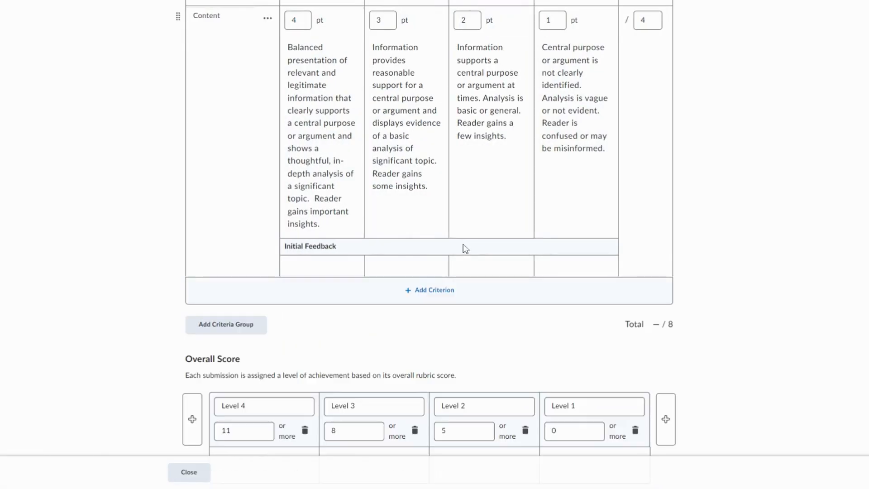
Step: Set the maximum points of both the Purpose and Content criteria to 8, and check the rubric total
{"action": "scroll", "coordinate": [664, 318], "scroll_direction": "up", "scroll_amount": 4}
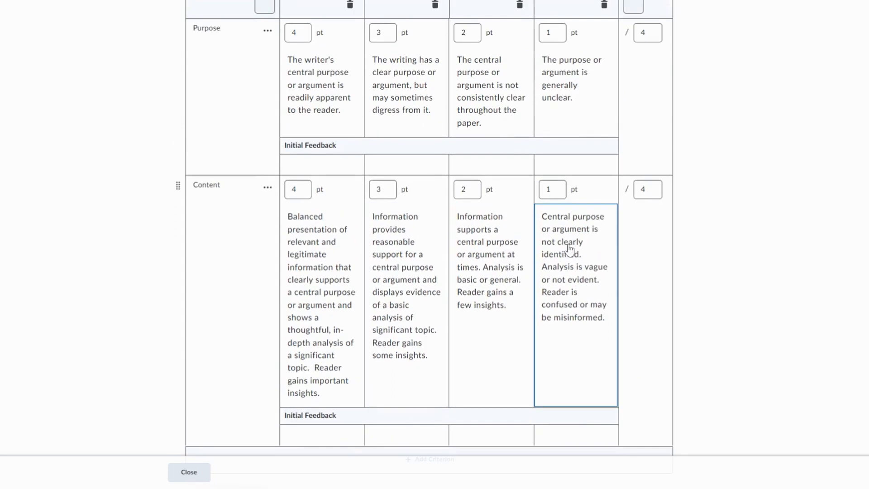
{"action": "scroll", "coordinate": [569, 248], "scroll_direction": "up", "scroll_amount": 3}
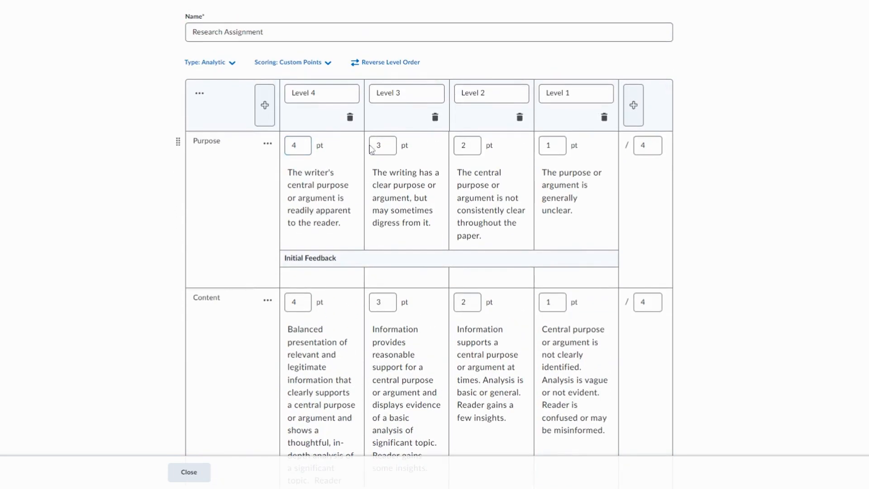
{"action": "left_click_drag", "start_coordinate": [648, 146], "coordinate": [632, 146]}
{"action": "type", "text": "8"}
{"action": "key", "text": "Tab"}
{"action": "type", "text": "8"}
{"action": "left_click", "coordinate": [727, 301]}
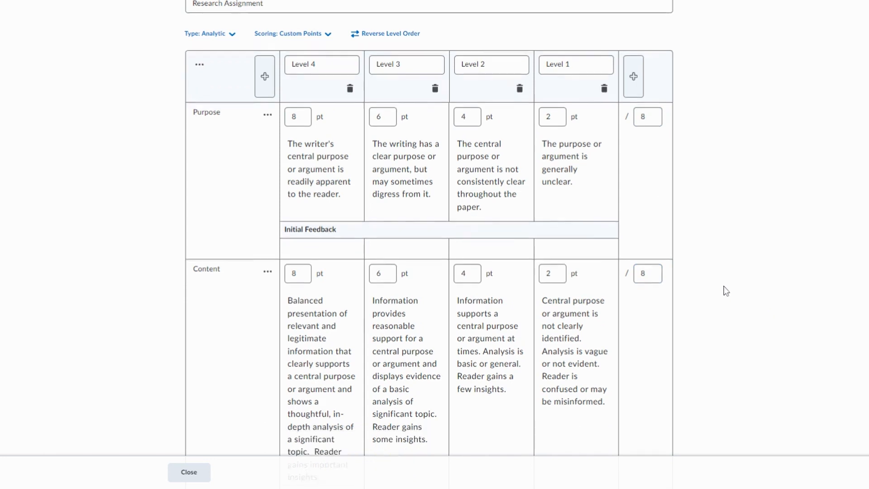
{"action": "scroll", "coordinate": [726, 291], "scroll_direction": "down", "scroll_amount": 5}
{"action": "left_click_drag", "start_coordinate": [660, 381], "coordinate": [681, 383]}
Step: Set the maximum points of the Content criterion to 4
{"action": "scroll", "coordinate": [676, 411], "scroll_direction": "up", "scroll_amount": 1}
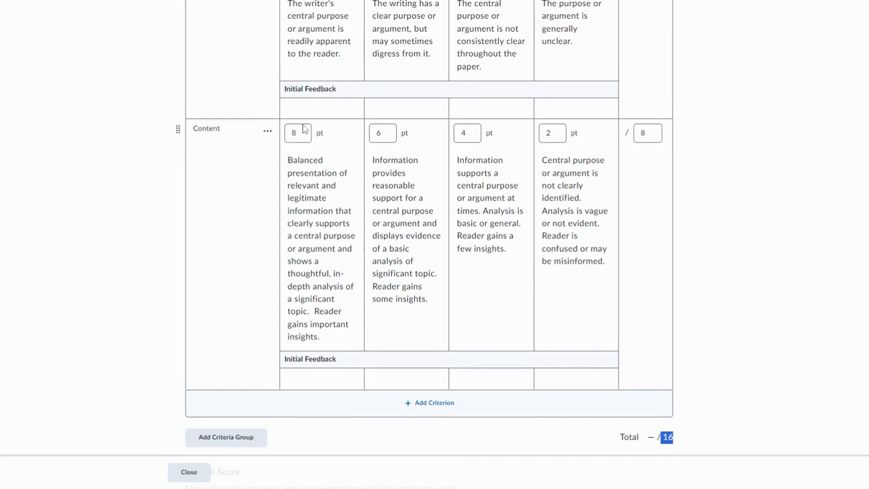
{"action": "scroll", "coordinate": [334, 151], "scroll_direction": "up", "scroll_amount": 2}
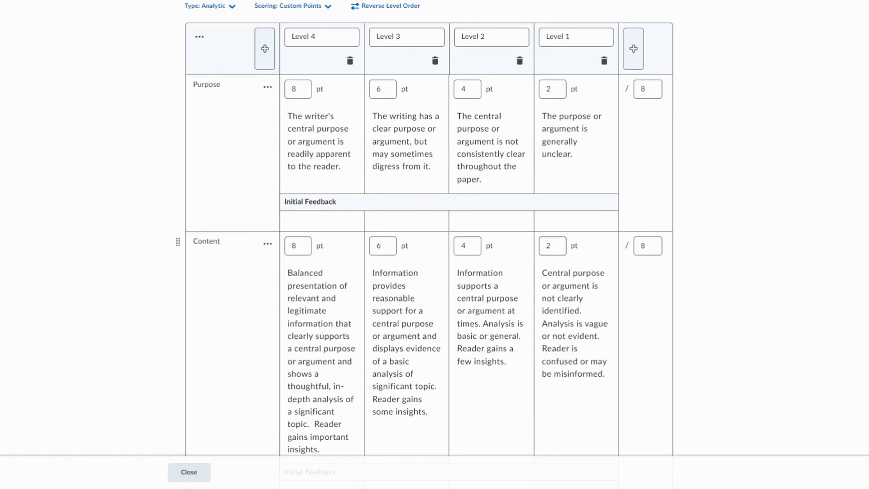
{"action": "double_click", "coordinate": [643, 246]}
{"action": "type", "text": "4"}
{"action": "left_click", "coordinate": [749, 244]}
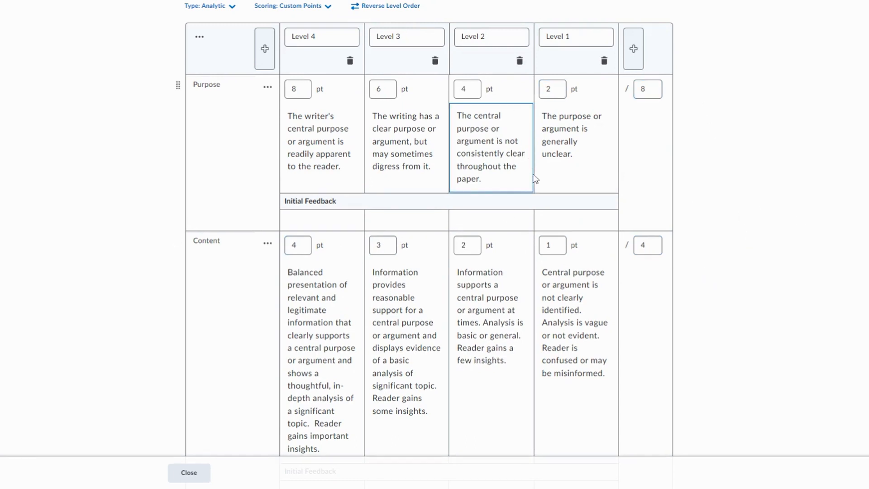
{"action": "double_click", "coordinate": [647, 89]}
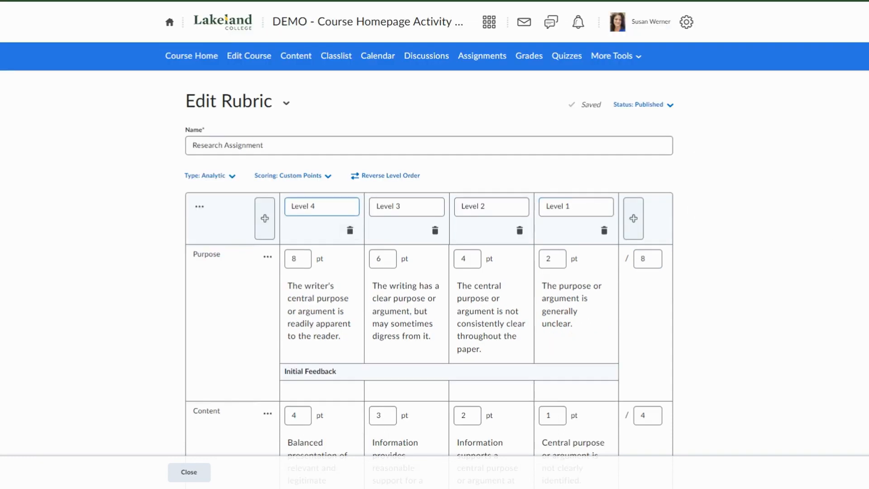
Step: Rename the criteria table's levels, from highest to lowest, as Excellent, Good, Average and Fair
{"action": "left_click_drag", "start_coordinate": [318, 207], "coordinate": [263, 210]}
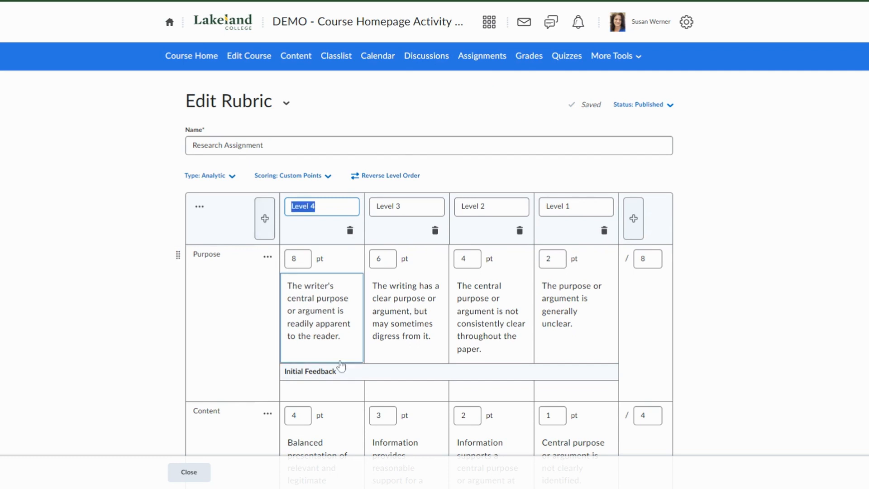
{"action": "type", "text": "Excellent"}
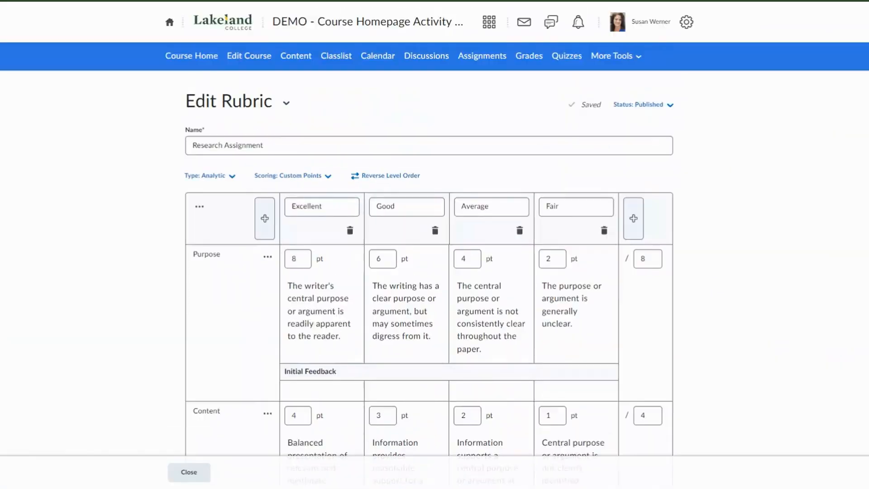
Step: Review the rubric's criteria and total, and examine the level names and score thresholds in the Overall Score section
{"action": "scroll", "coordinate": [521, 272], "scroll_direction": "down", "scroll_amount": 9}
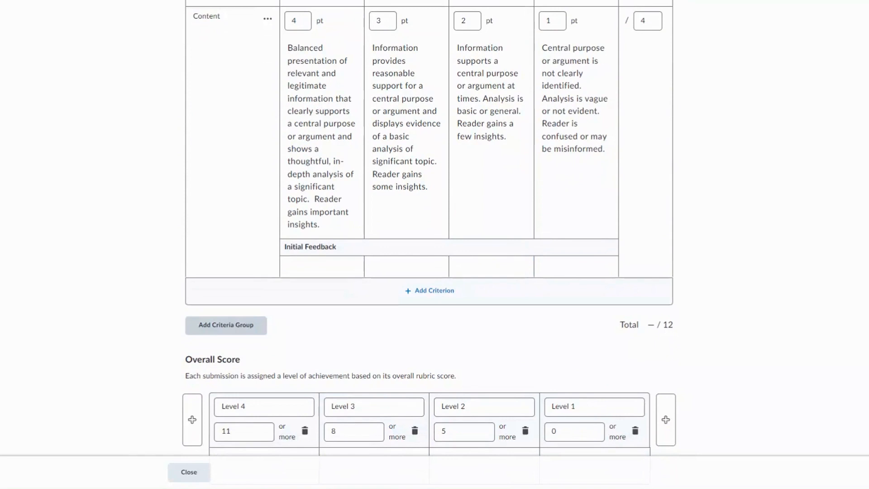
{"action": "scroll", "coordinate": [273, 318], "scroll_direction": "up", "scroll_amount": 6}
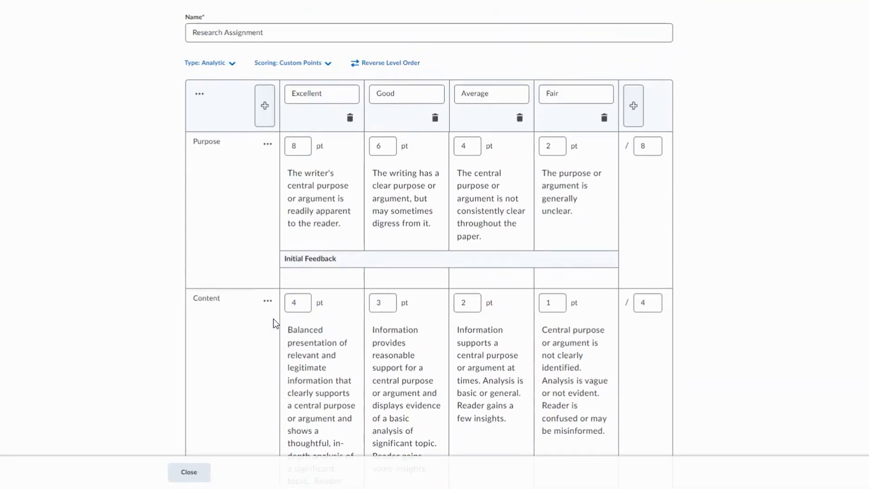
{"action": "scroll", "coordinate": [210, 196], "scroll_direction": "down", "scroll_amount": 5}
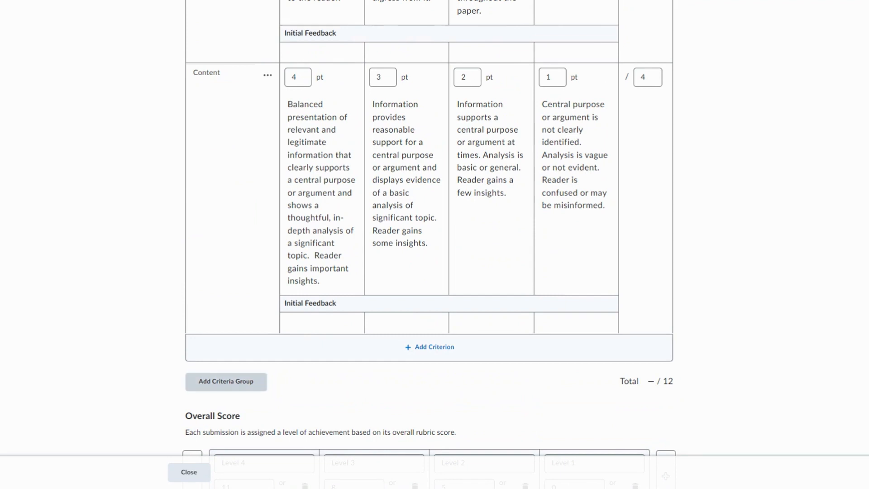
{"action": "scroll", "coordinate": [407, 350], "scroll_direction": "down", "scroll_amount": 3}
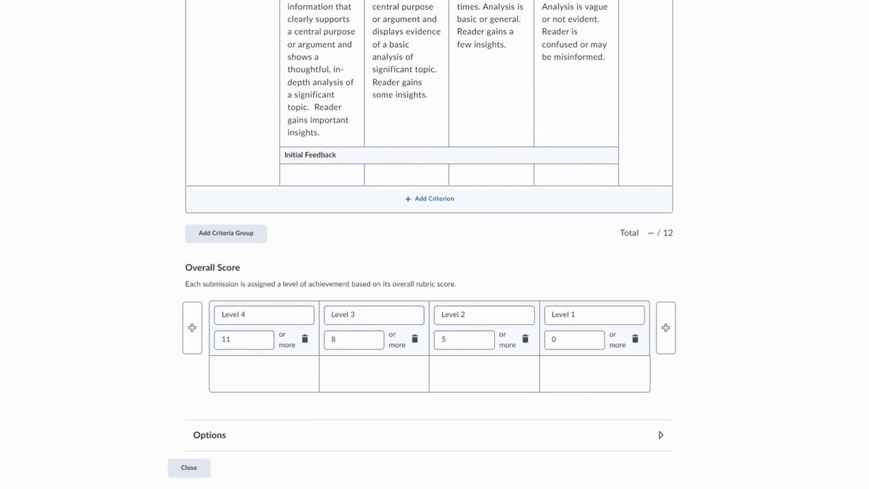
{"action": "left_click_drag", "start_coordinate": [254, 316], "coordinate": [205, 320]}
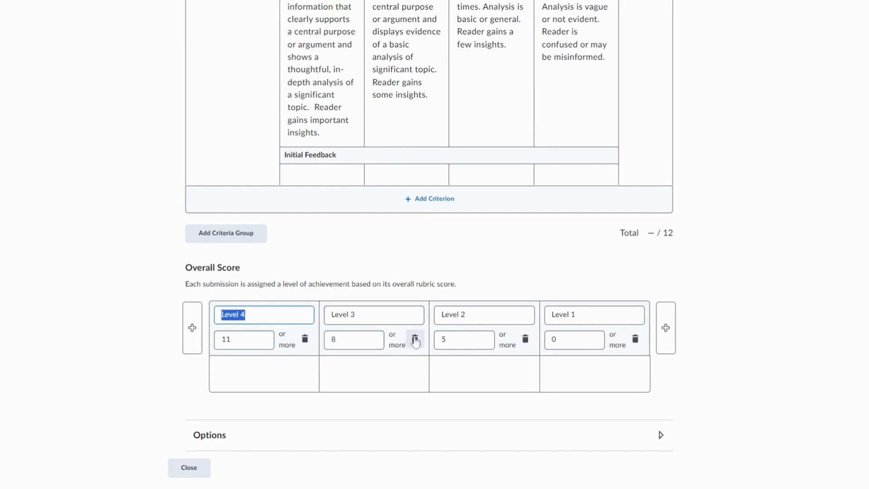
{"action": "left_click", "coordinate": [231, 340]}
{"action": "left_click_drag", "start_coordinate": [230, 340], "coordinate": [214, 344]}
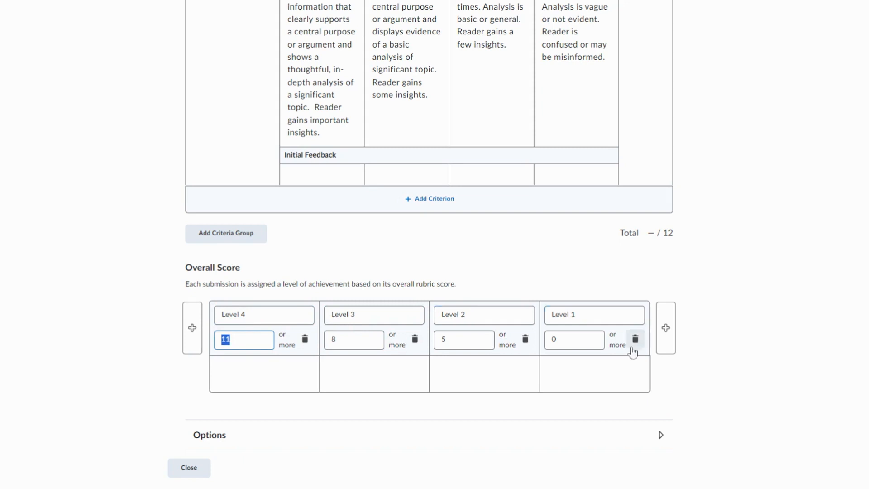
Step: Expand the rubric's options and review the rubric visibility setting
{"action": "left_click", "coordinate": [234, 428]}
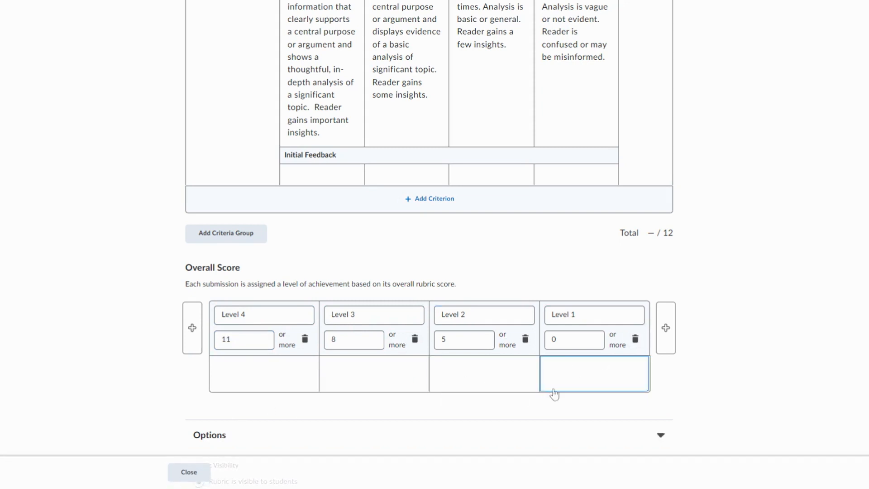
{"action": "scroll", "coordinate": [194, 136], "scroll_direction": "down", "scroll_amount": 9}
{"action": "left_click_drag", "start_coordinate": [194, 48], "coordinate": [248, 48]}
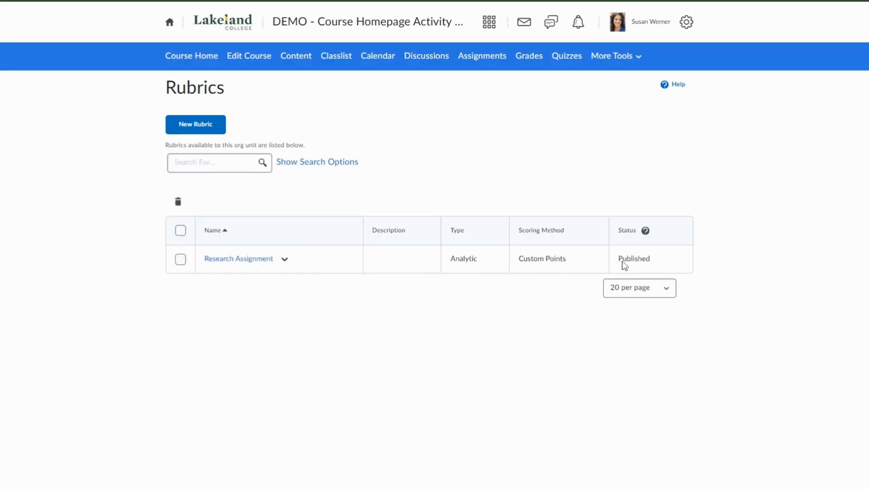
Step: Check the Research Assignment rubric's status in the rubric list and open the explanation of rubric statuses
{"action": "left_click_drag", "start_coordinate": [623, 266], "coordinate": [669, 261]}
{"action": "left_click", "coordinate": [645, 230]}
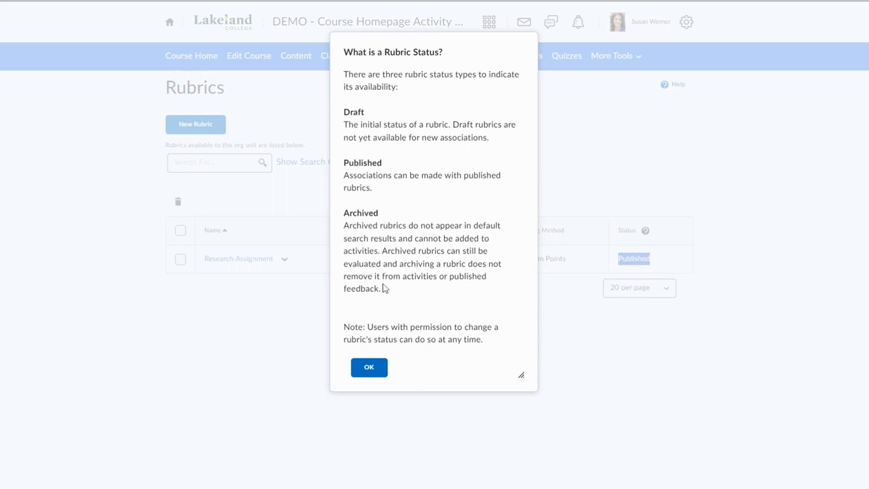
Step: Close the rubric status explanation and open the Research Assignment folder from the course's assignments for editing
{"action": "left_click", "coordinate": [368, 368]}
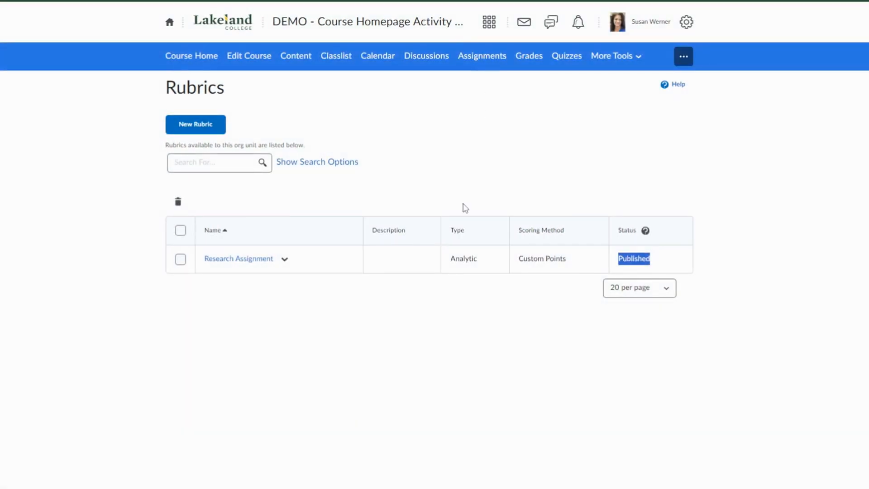
{"action": "left_click", "coordinate": [290, 246]}
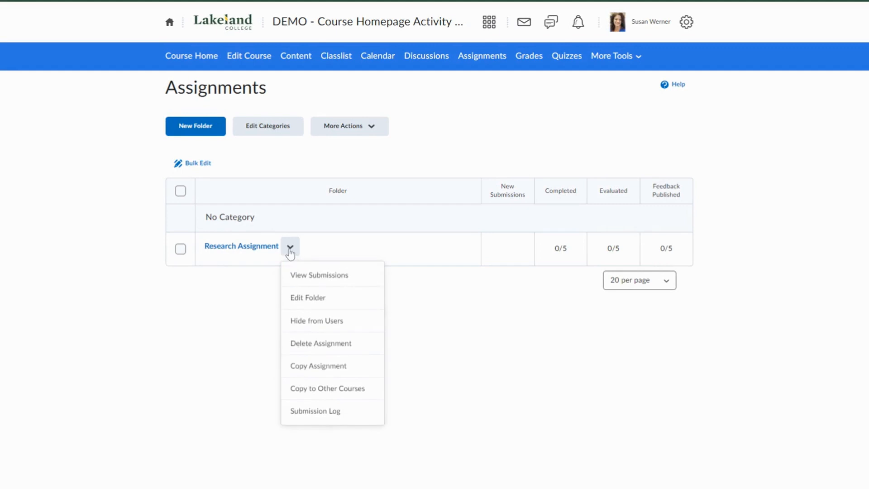
{"action": "left_click", "coordinate": [304, 298]}
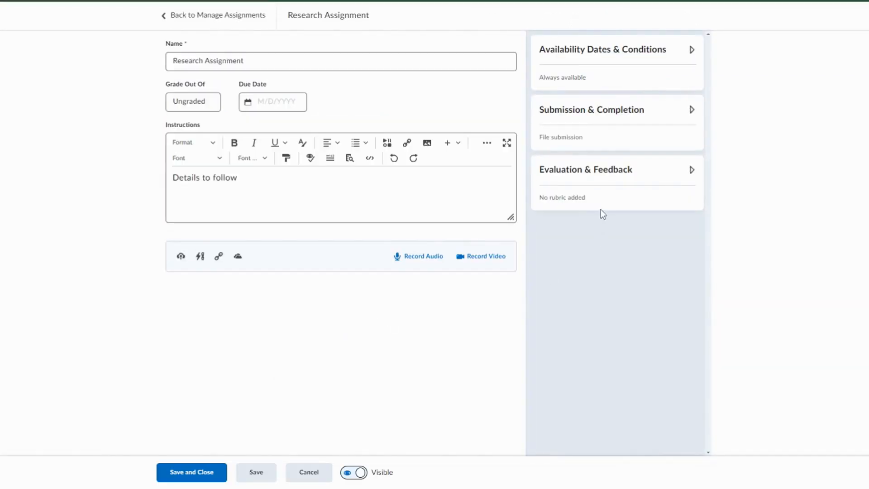
Step: Attach the existing Research Assignment rubric to the assignment's evaluation and feedback settings, then save and close the assignment
{"action": "left_click", "coordinate": [566, 171]}
{"action": "left_click", "coordinate": [550, 224]}
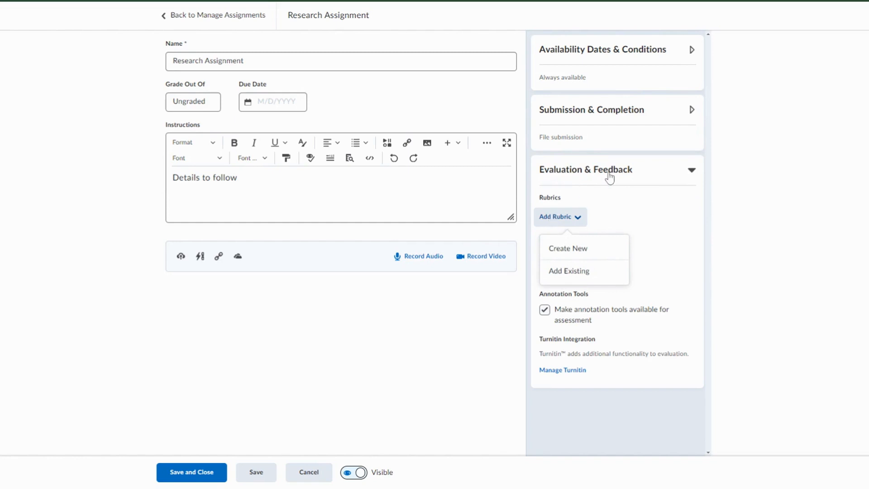
{"action": "left_click", "coordinate": [560, 271]}
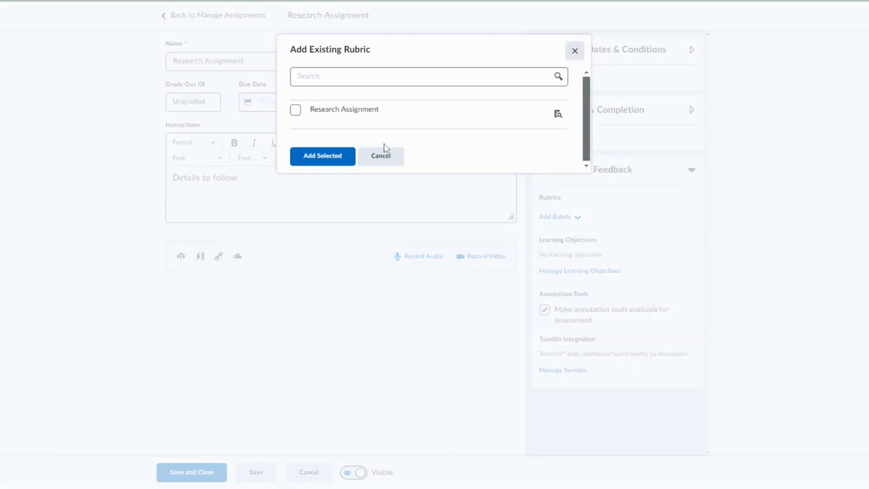
{"action": "left_click", "coordinate": [295, 111]}
{"action": "left_click", "coordinate": [321, 158]}
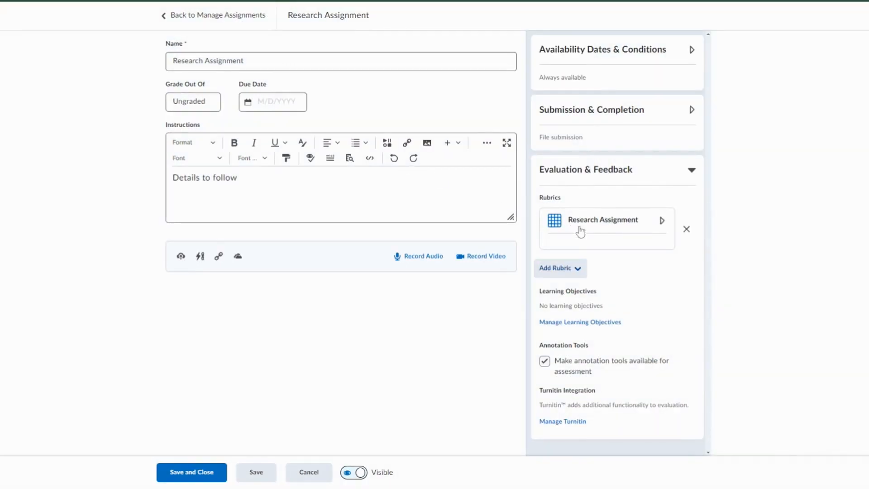
{"action": "left_click", "coordinate": [195, 473]}
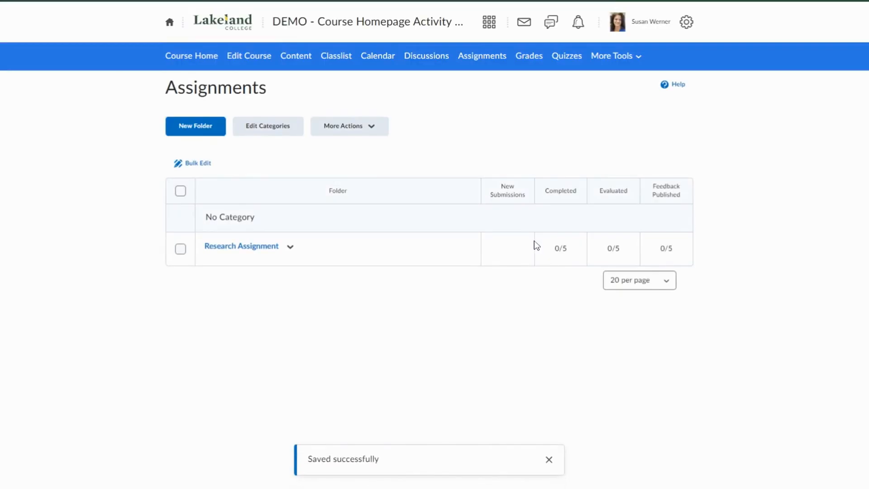
Step: Return to the course's rubric list and check the status of the Research Assignment rubric
{"action": "left_click", "coordinate": [599, 57]}
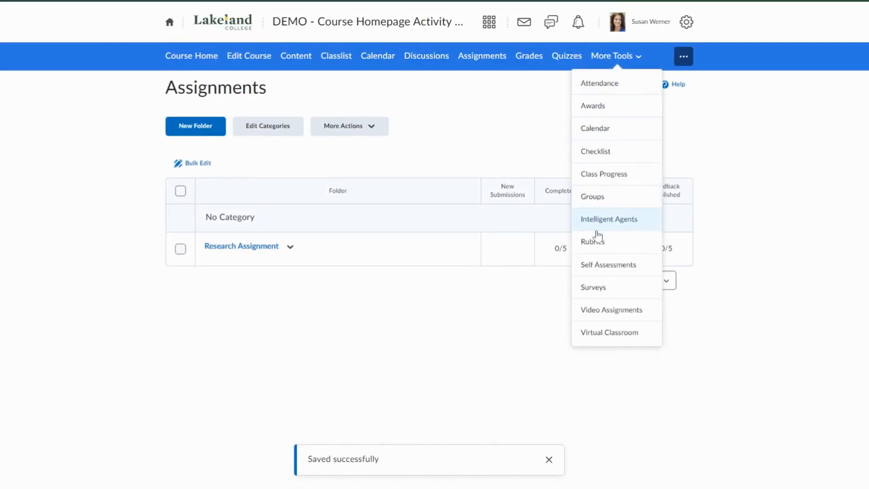
{"action": "left_click", "coordinate": [594, 246]}
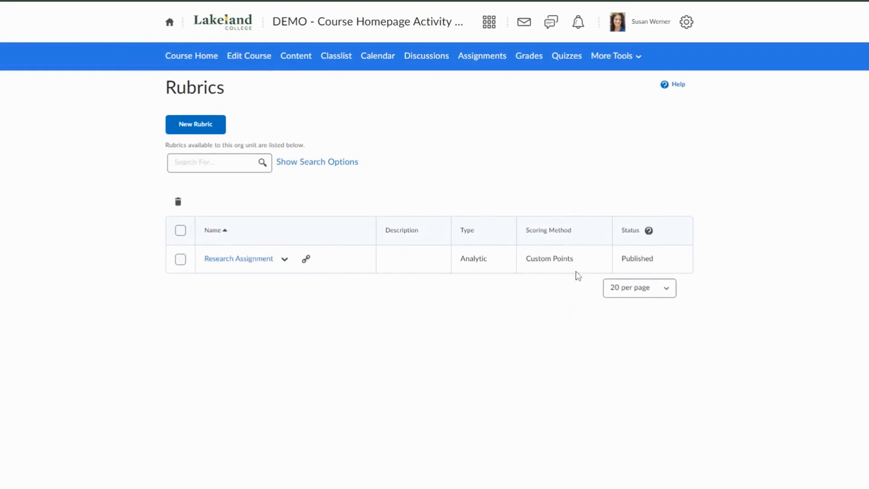
{"action": "left_click_drag", "start_coordinate": [621, 267], "coordinate": [661, 262]}
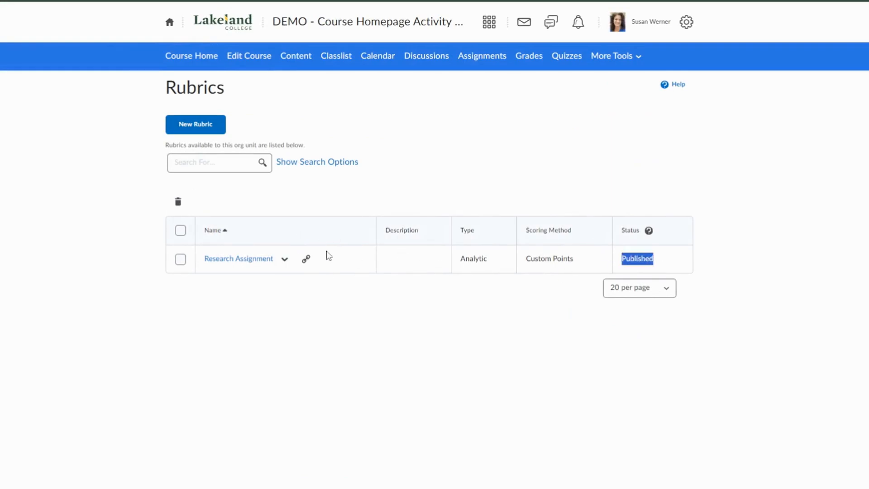